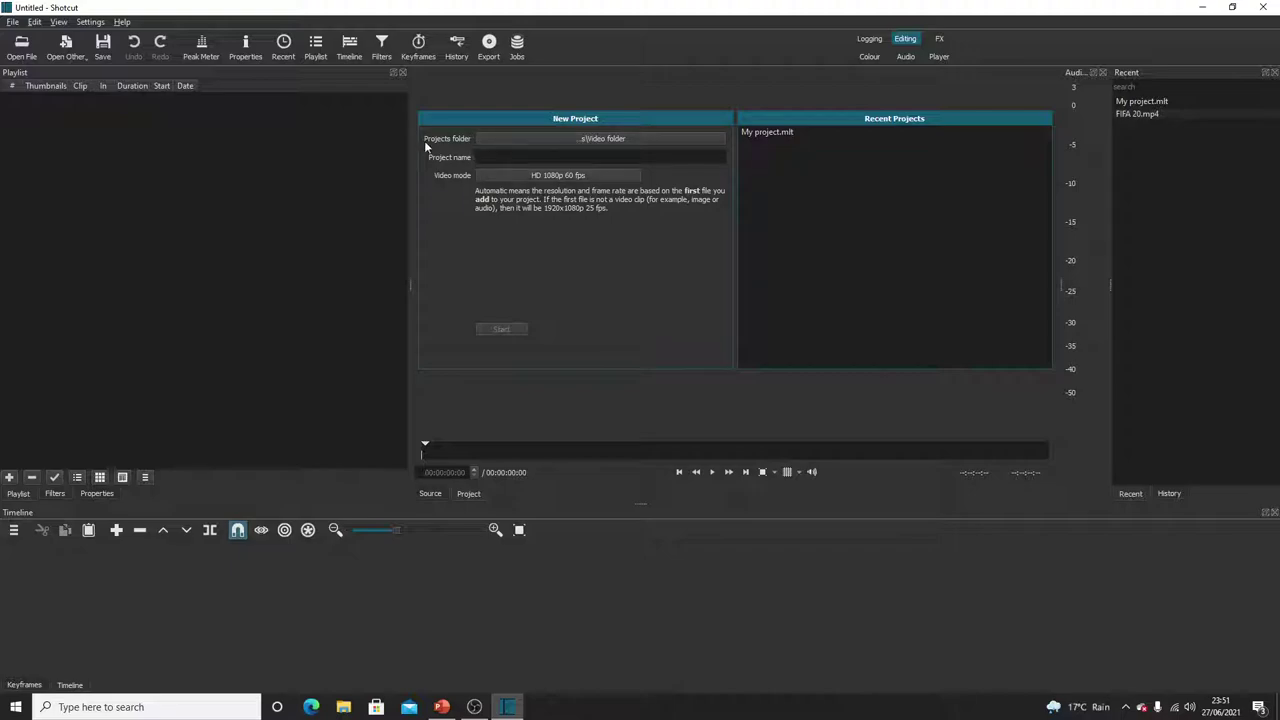
Open the projects folder chooser and navigate up to the Videos folder
click(501, 137)
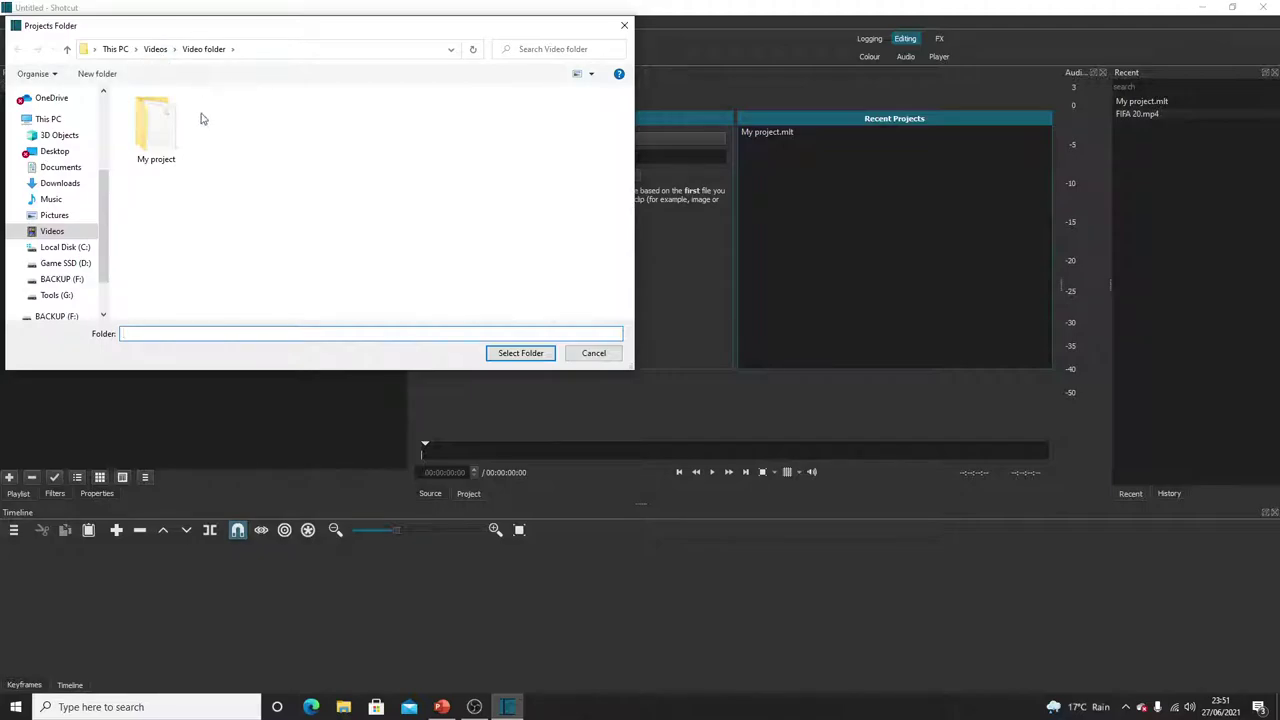
click(155, 50)
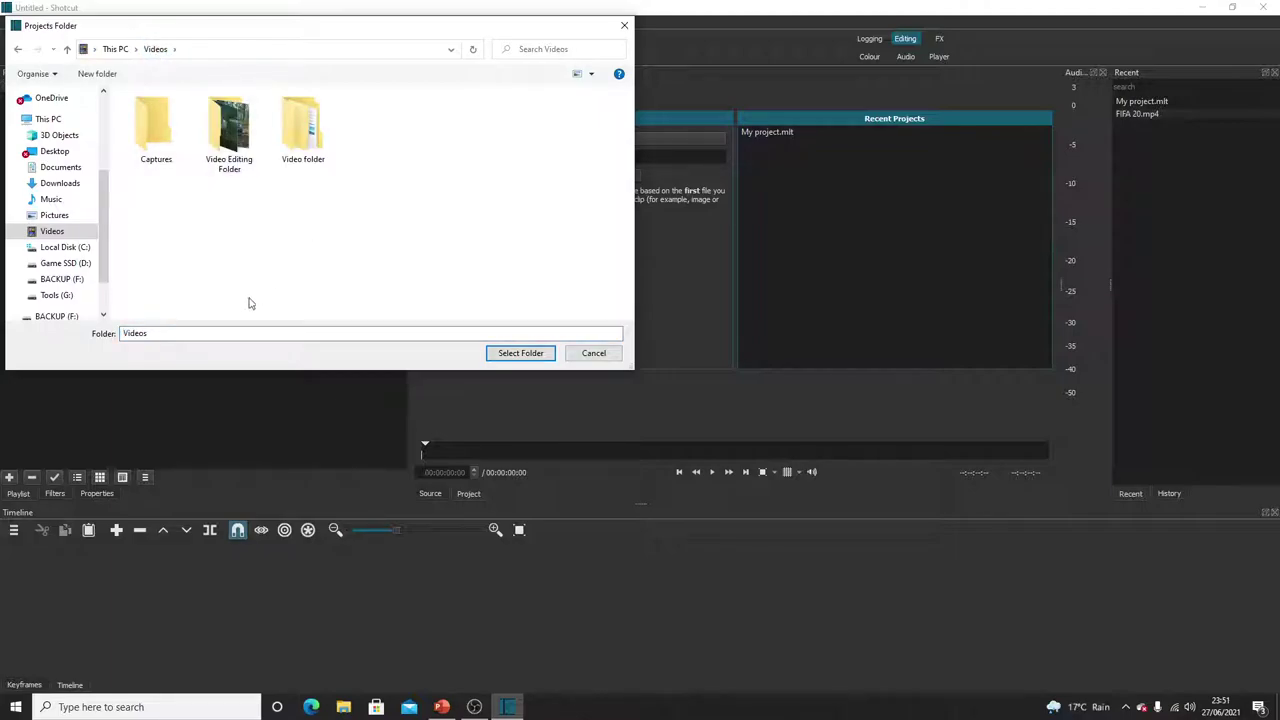
click(180, 335)
double_click(166, 336)
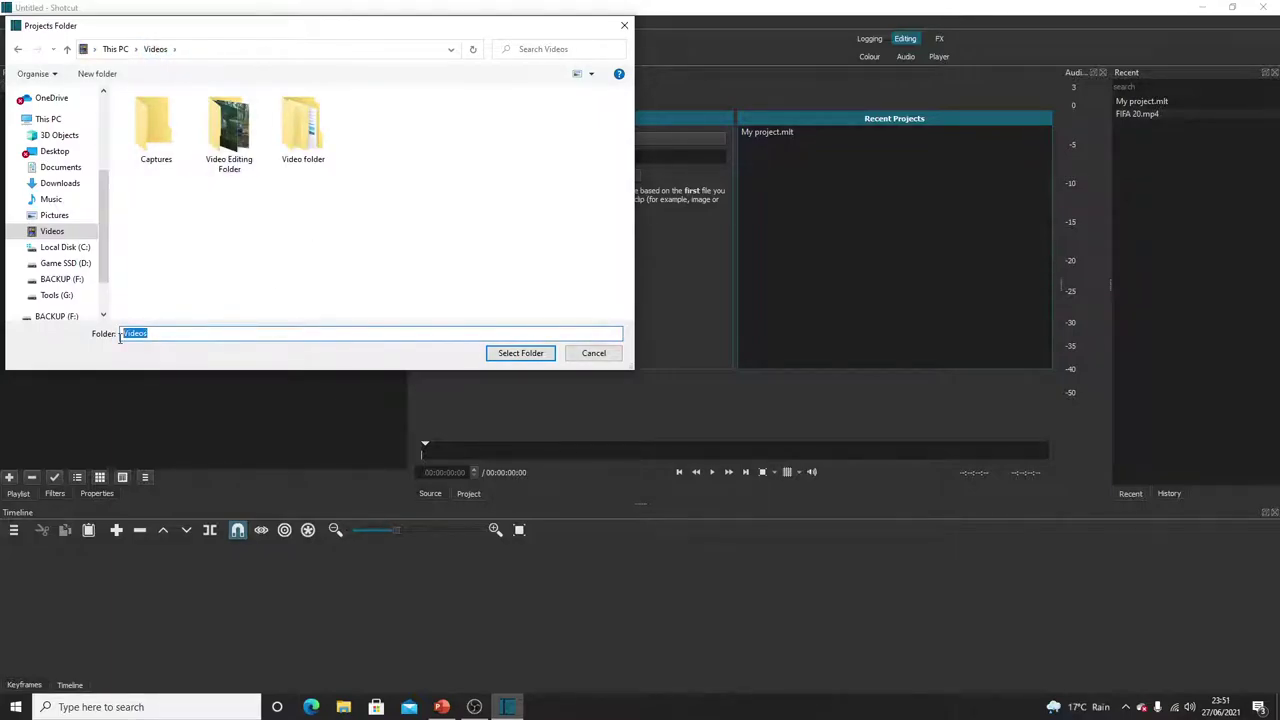
click(220, 300)
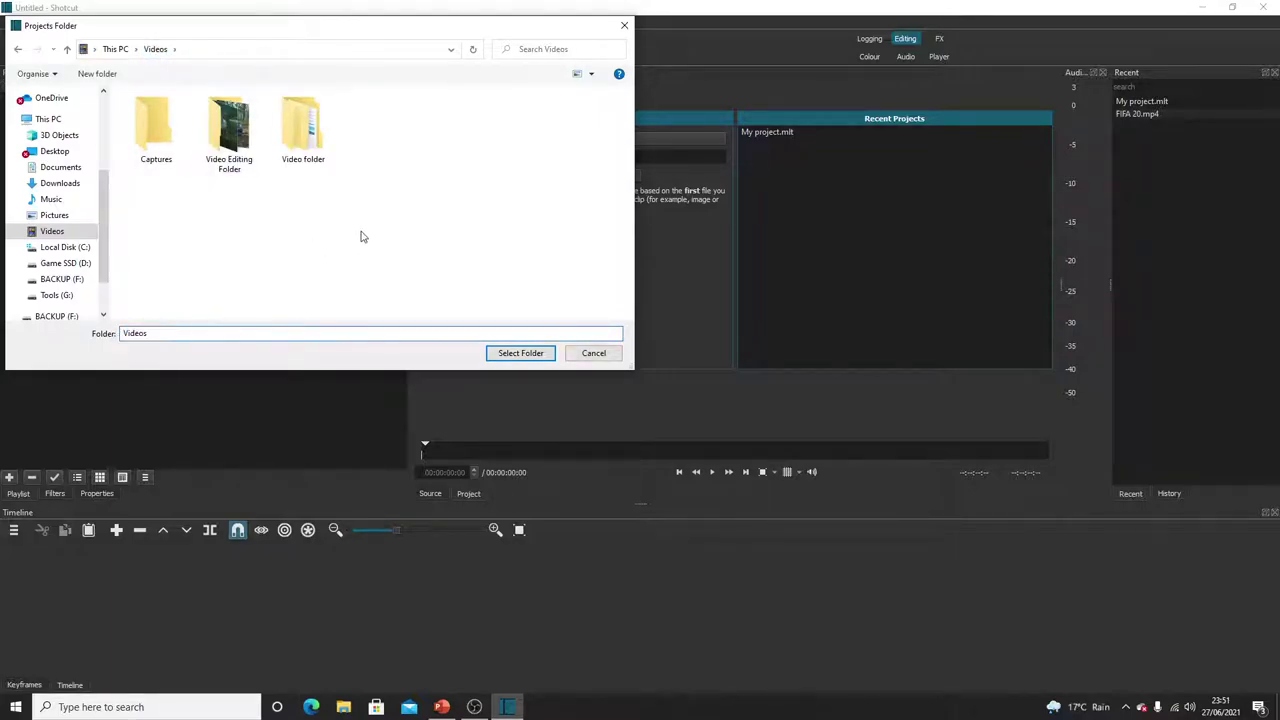
Create a 'My Year 8 video' folder in Videos and select it as the projects folder
click(100, 74)
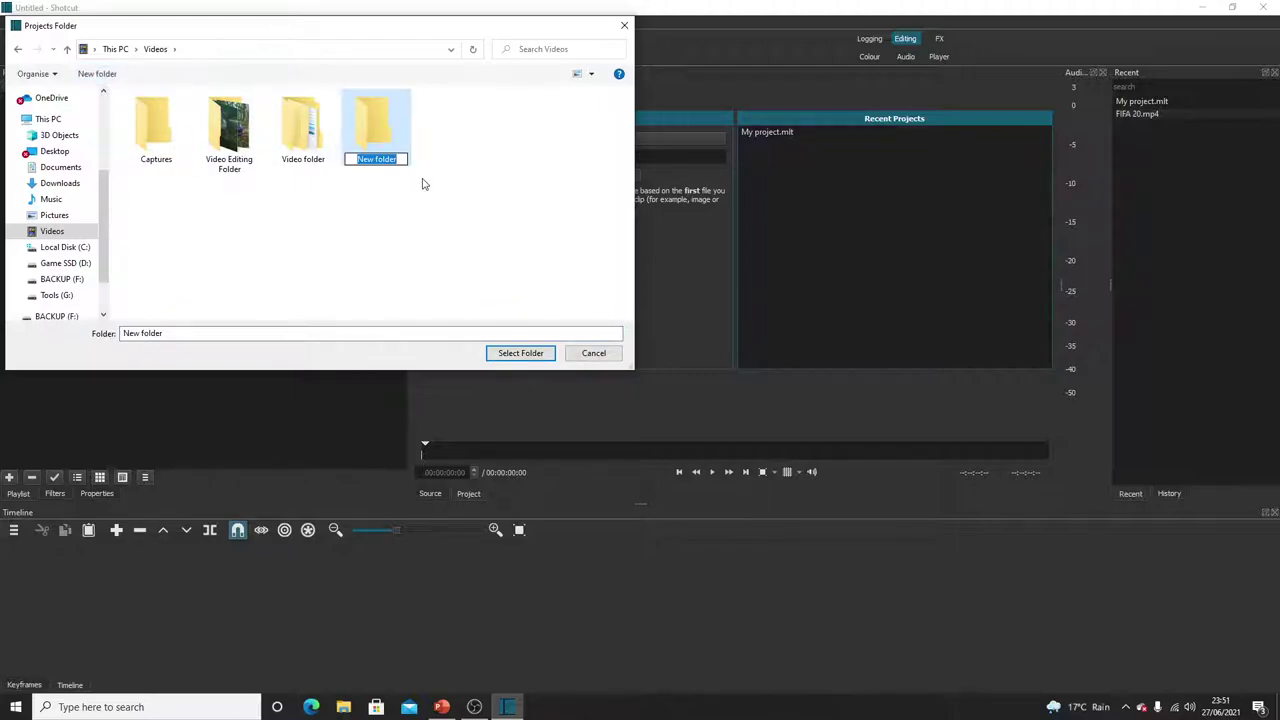
text(My Year 8 video)
click(478, 193)
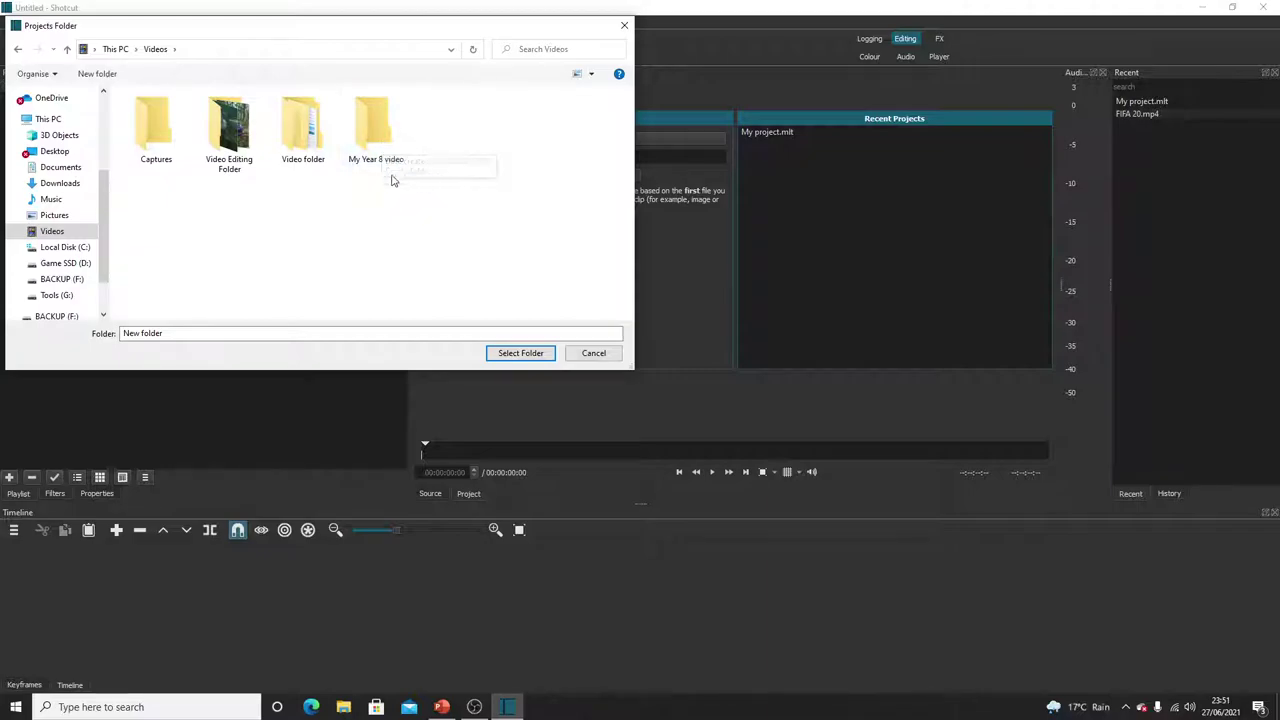
click(378, 148)
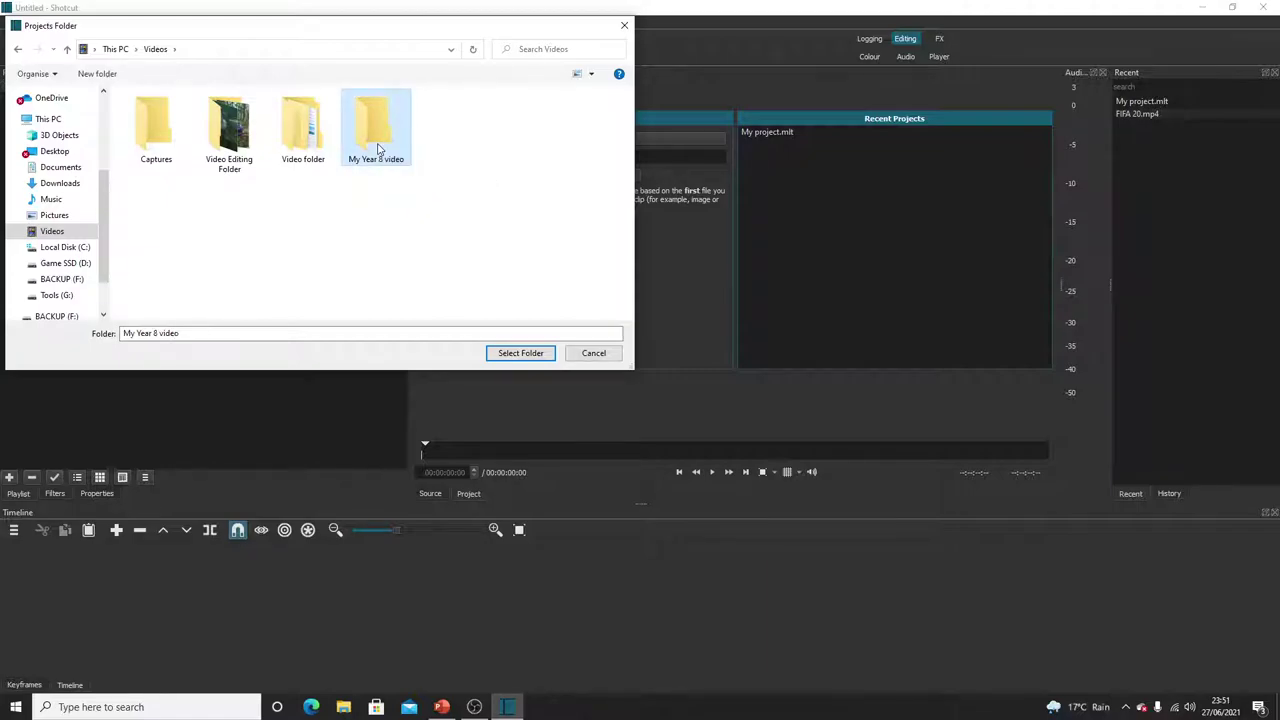
click(519, 353)
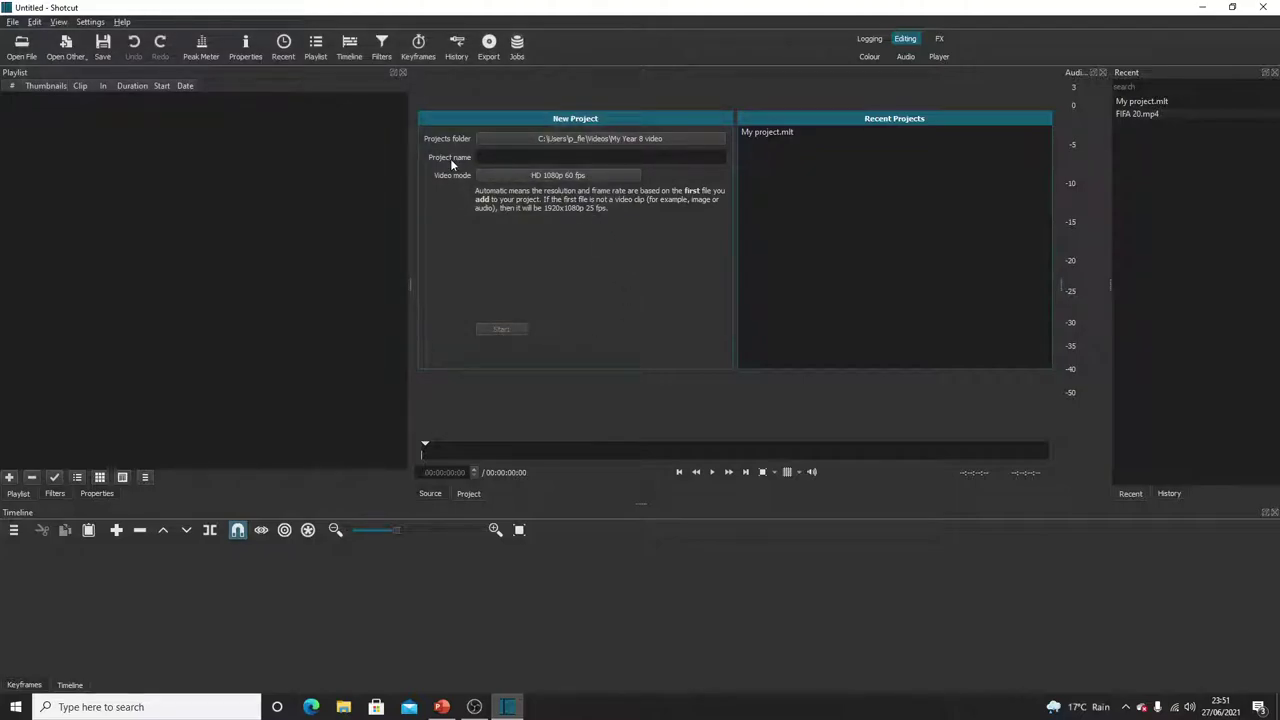
Name the project 'My Year 8 project' and set its video mode to HD 1080p 60 fps
click(487, 160)
text(My Year 8 project)
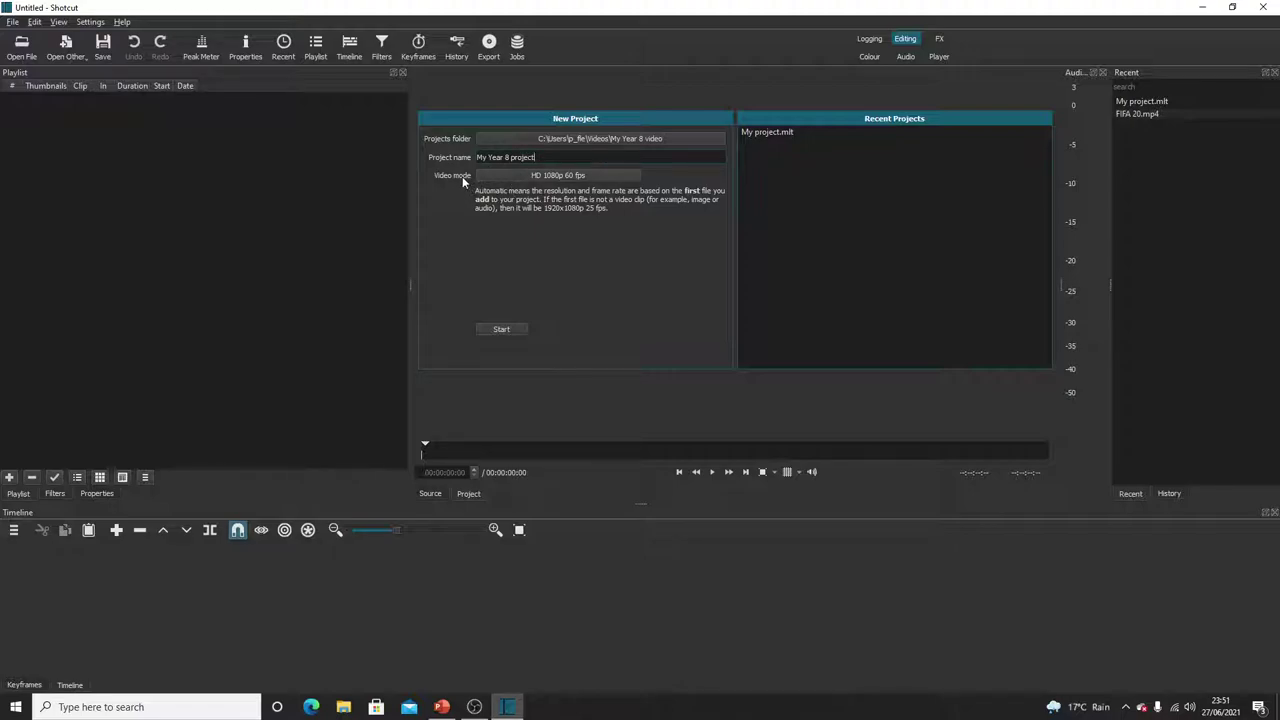
click(566, 178)
click(548, 176)
click(544, 178)
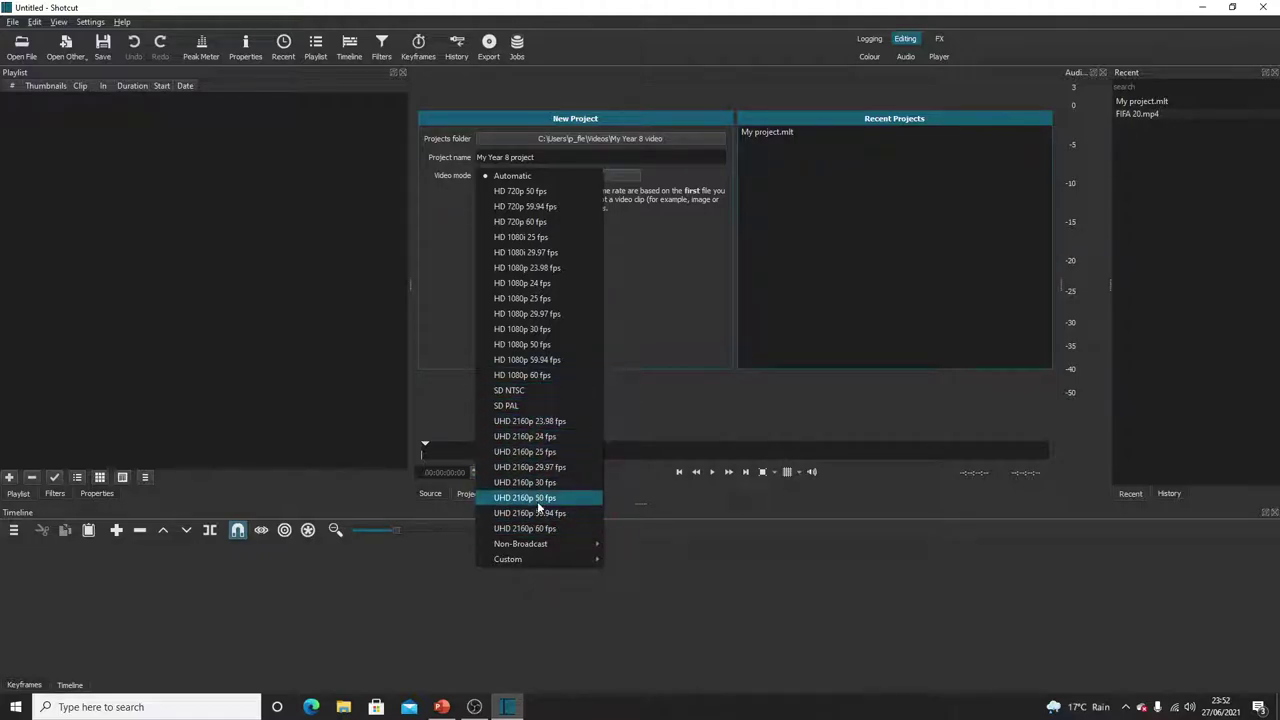
click(517, 376)
Start the 'My Year 8 project' project and bring up the timeline's actions menu
click(523, 329)
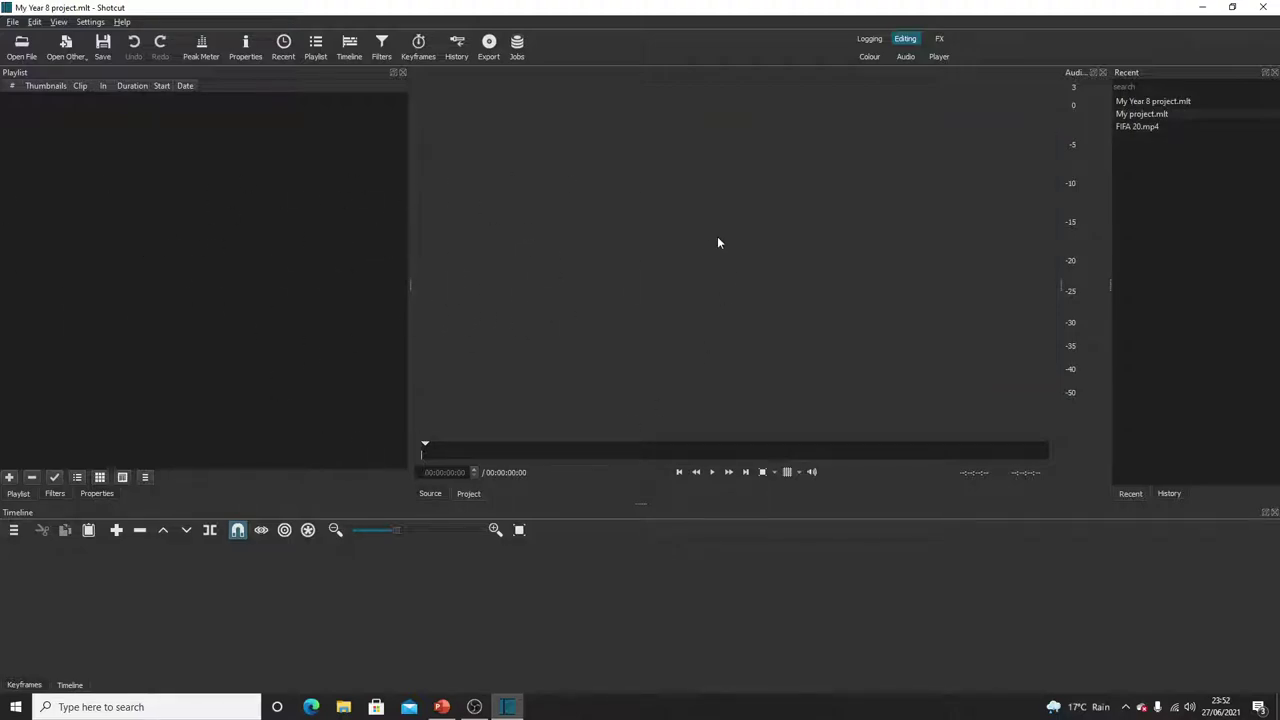
click(1140, 128)
click(1150, 100)
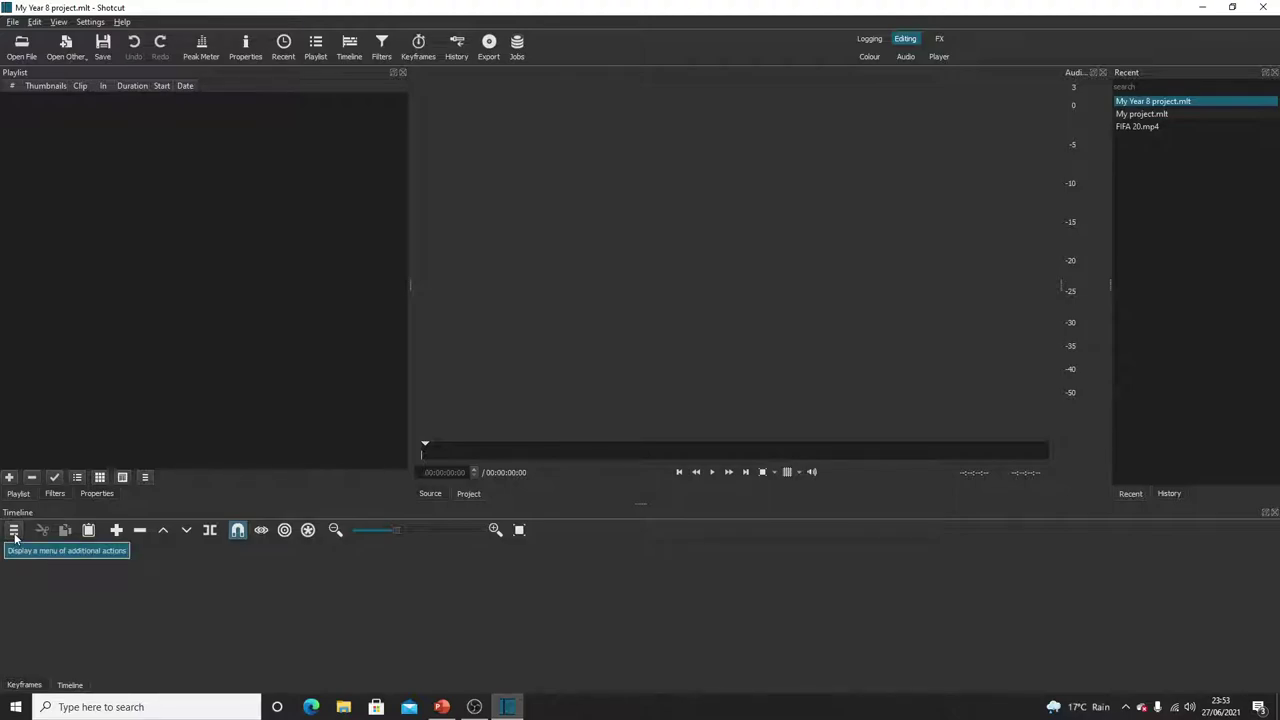
Add a video track and an audio track to the empty timeline
click(14, 531)
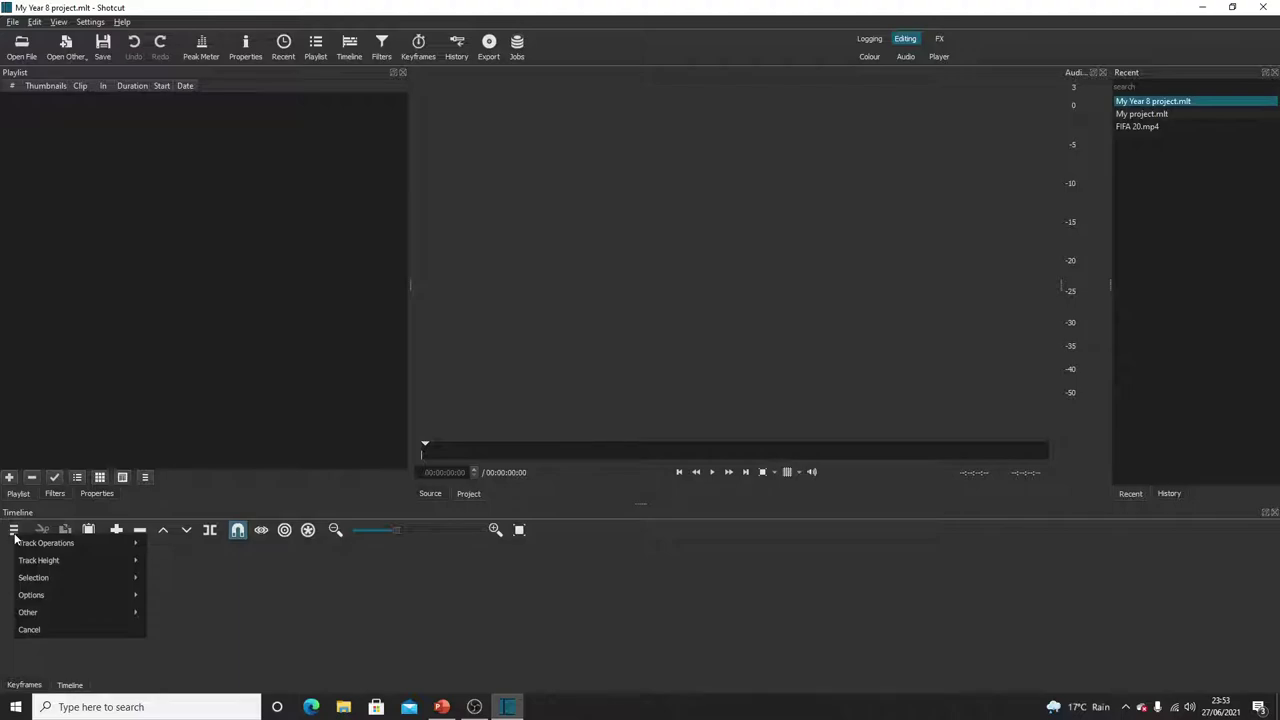
mouse_move(22, 545)
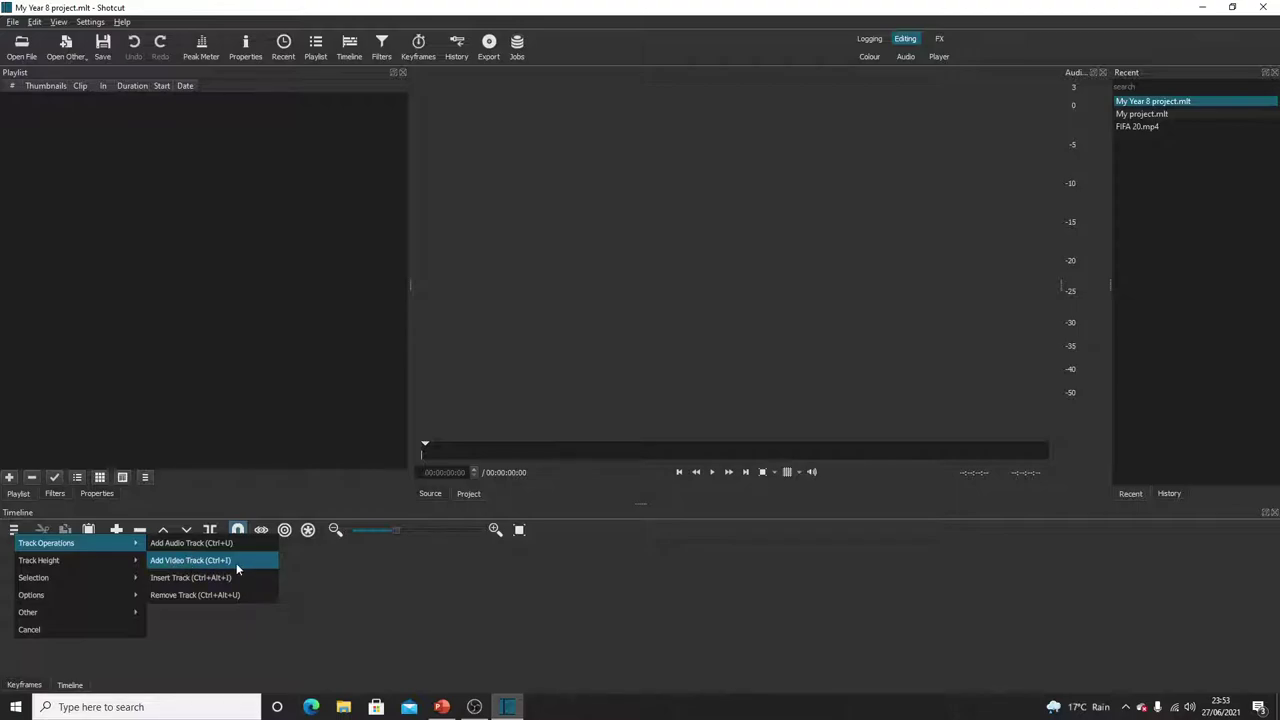
click(185, 562)
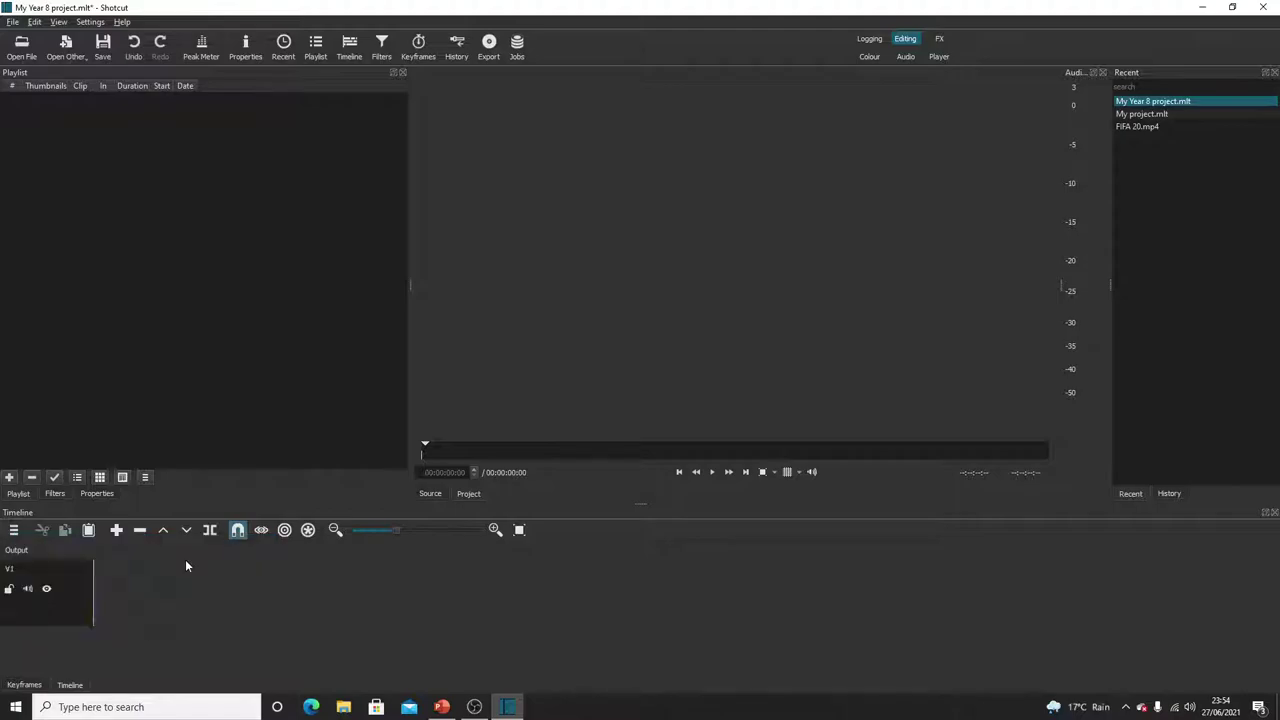
click(14, 530)
mouse_move(130, 549)
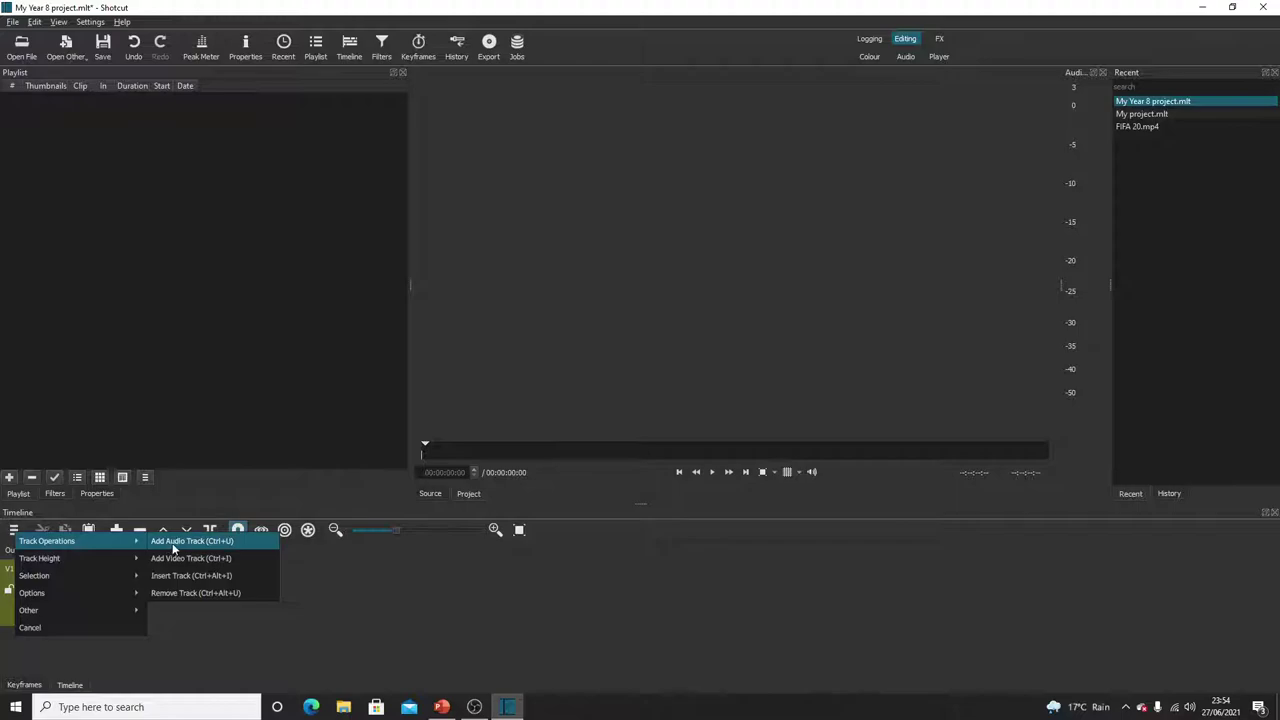
click(174, 544)
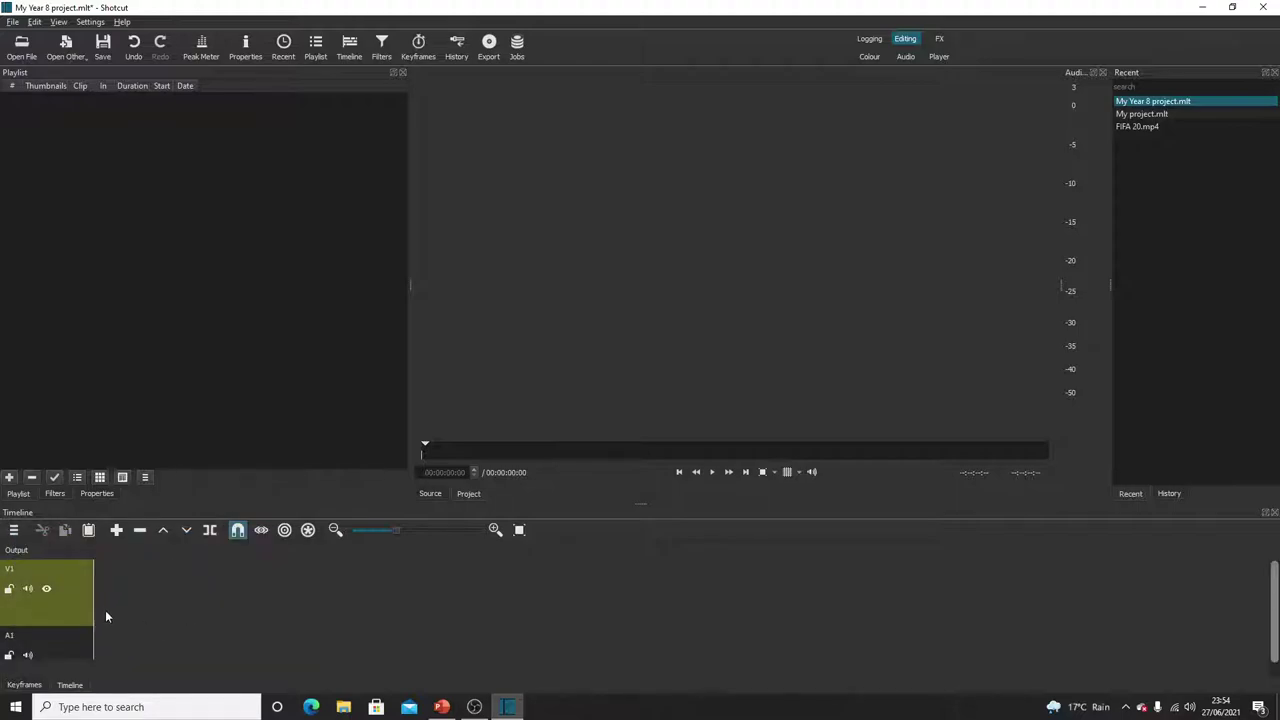
Rename the V1 track to 'Vain Video' and begin renaming audio track A1 to 'Backing'
double_click(12, 571)
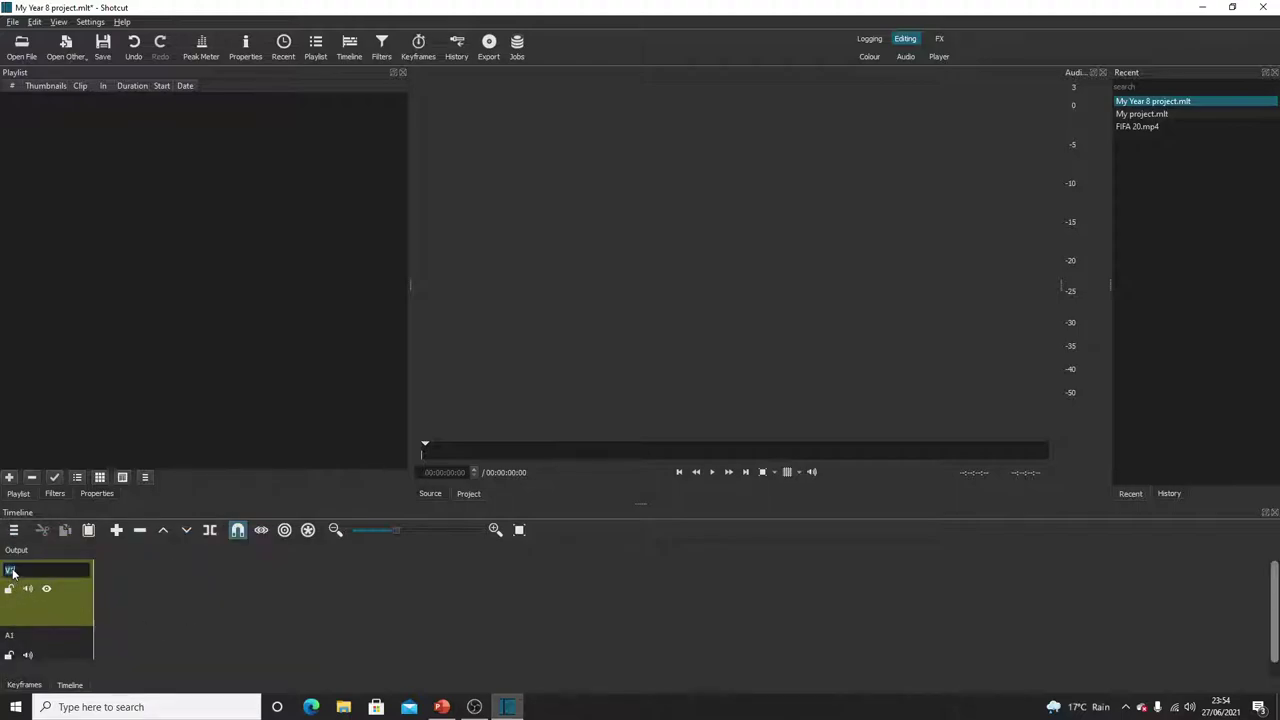
text(V)
text(ain Video)
double_click(12, 637)
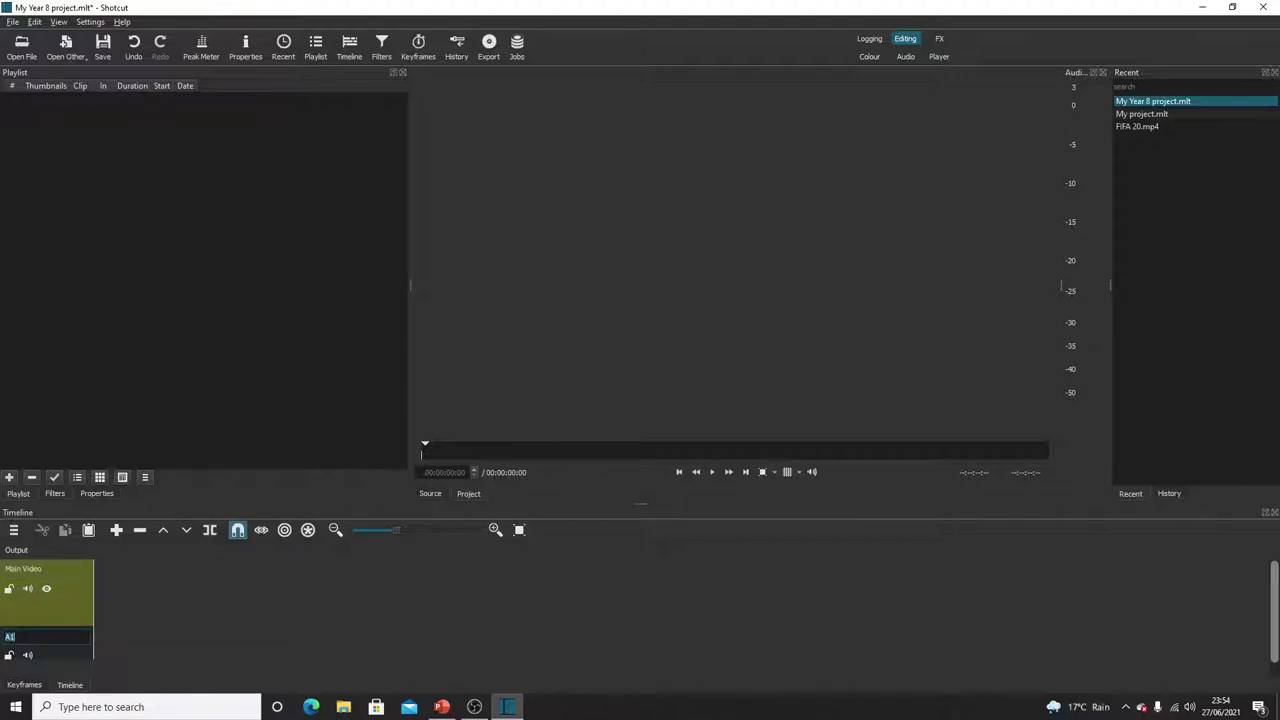
text(Backing Track)
Confirm the Backing Track name and load FIFA 20 from the Video Editing Folder into the player
click(139, 584)
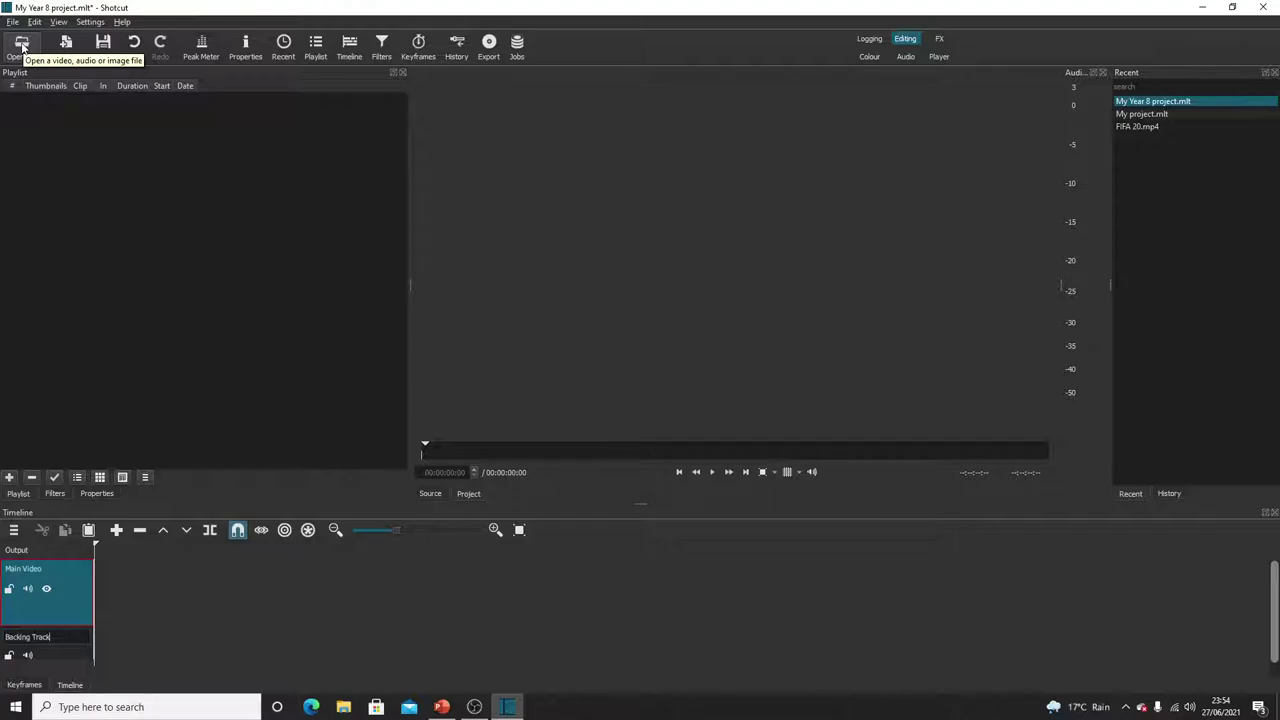
key(Return)
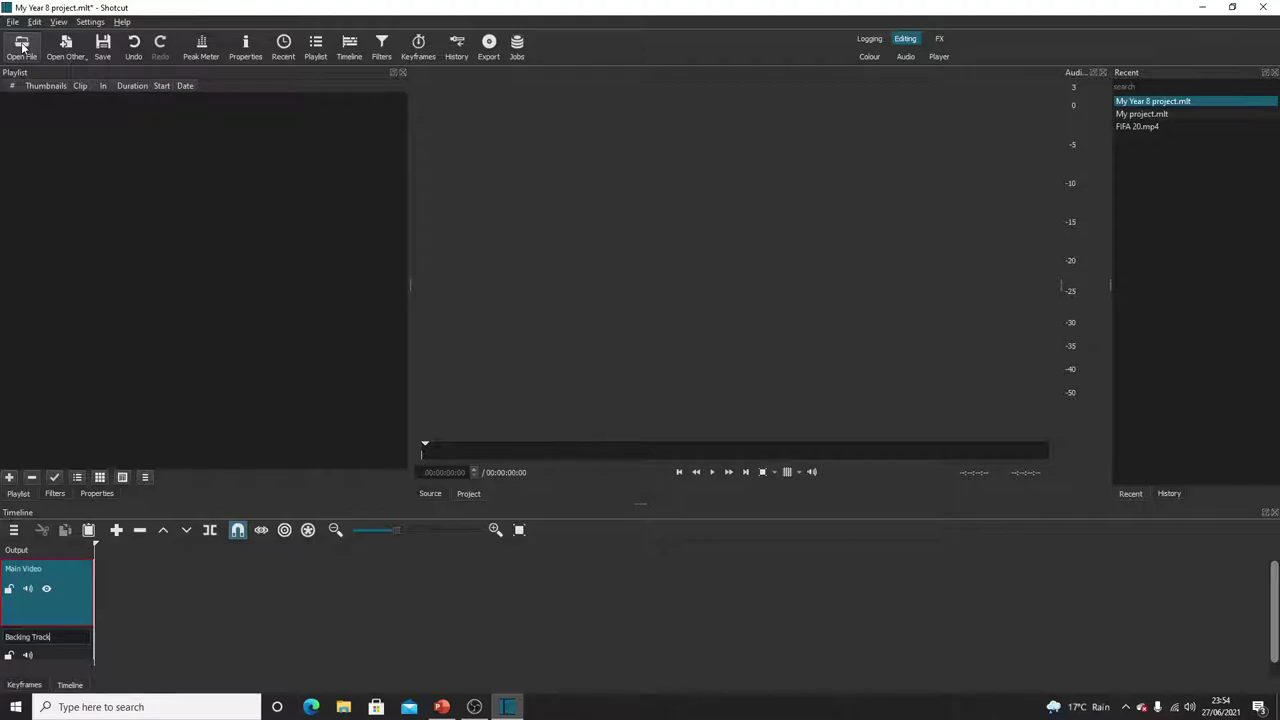
click(22, 46)
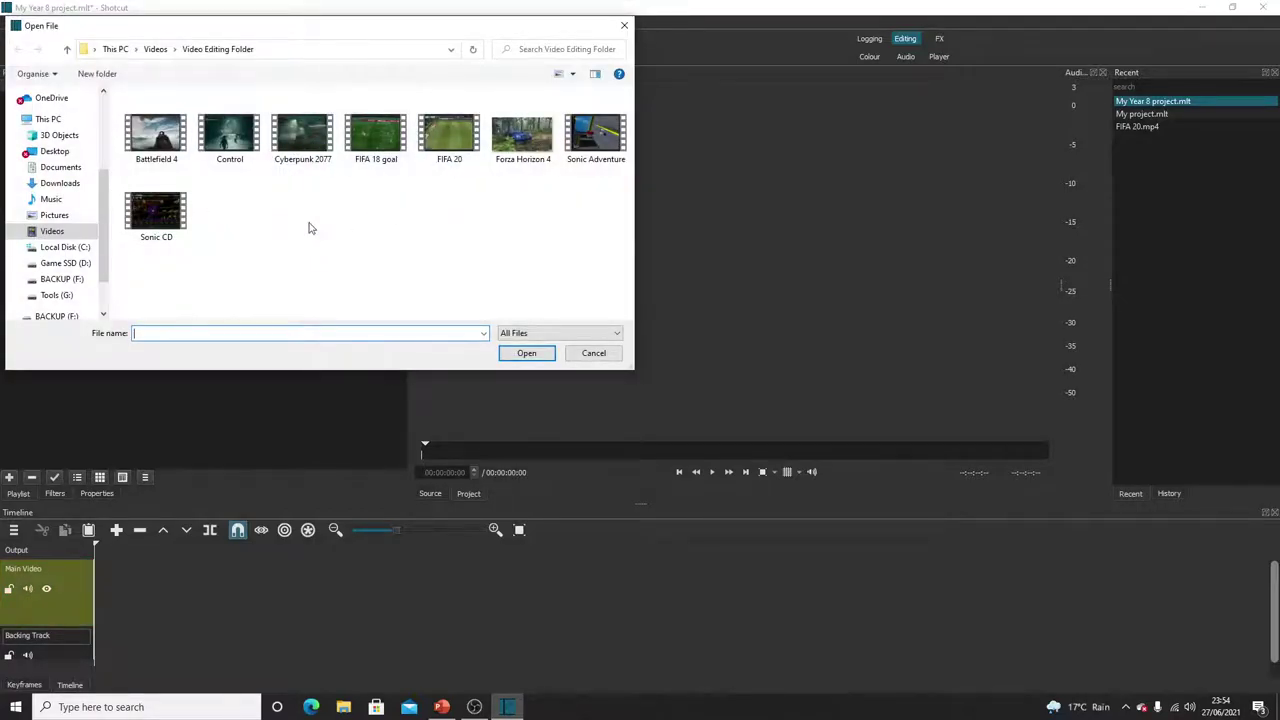
click(437, 162)
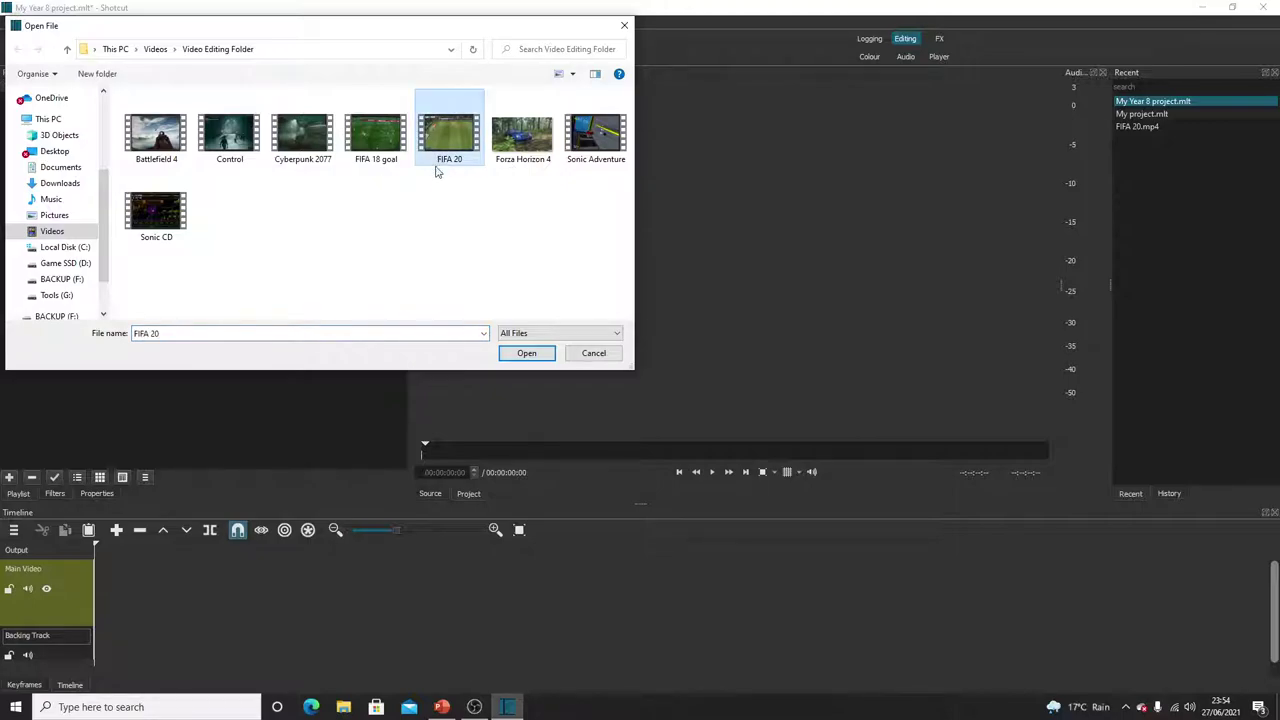
click(526, 354)
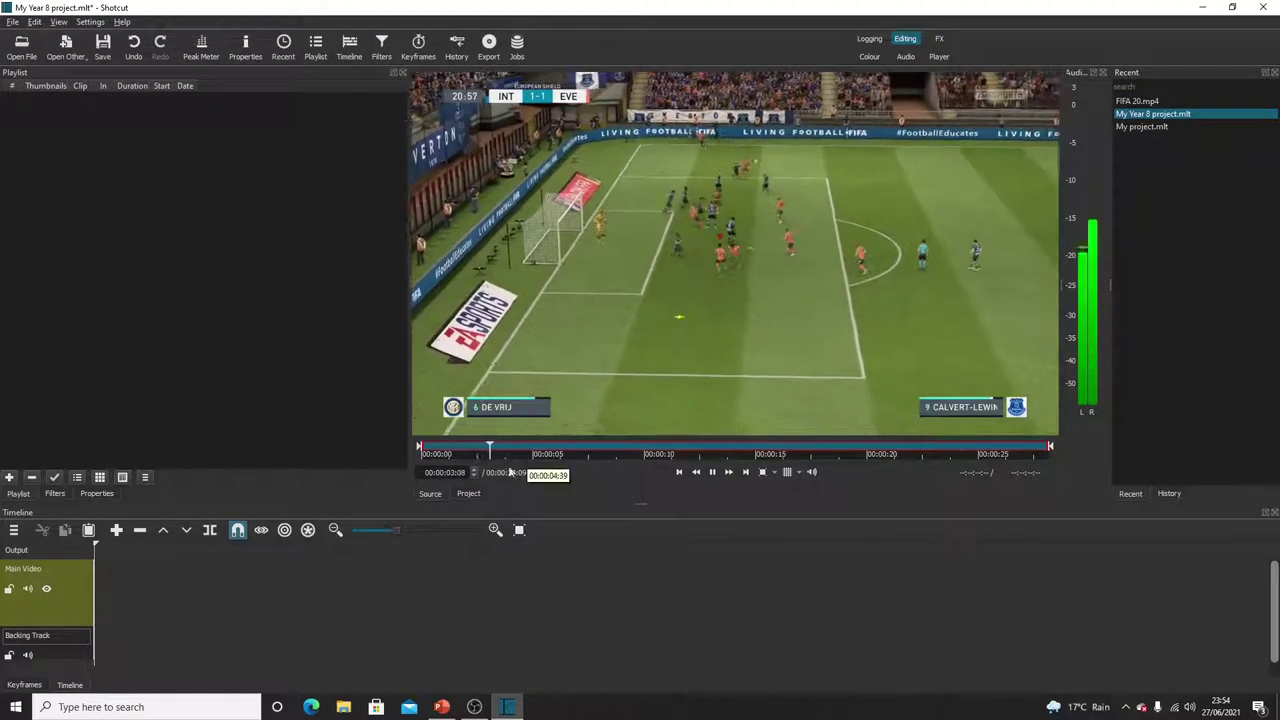
Pause the preview and add FIFA 20.mp4 to the playlist
click(713, 474)
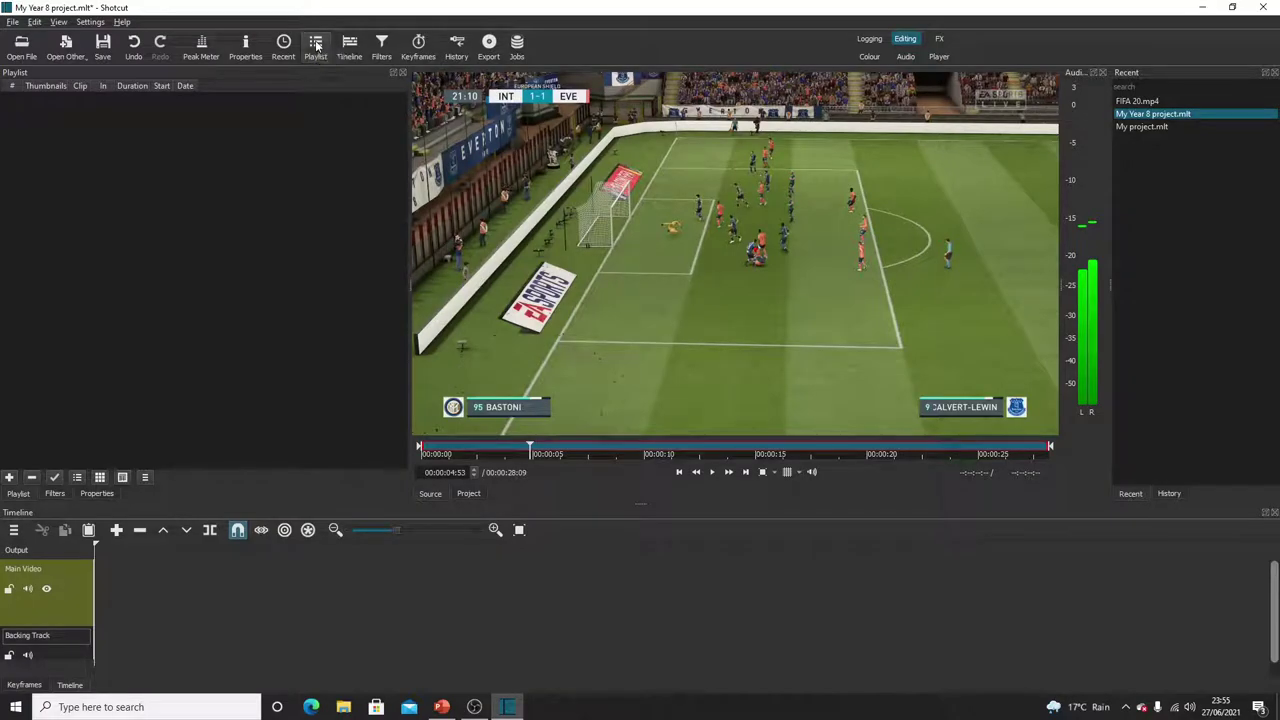
click(10, 479)
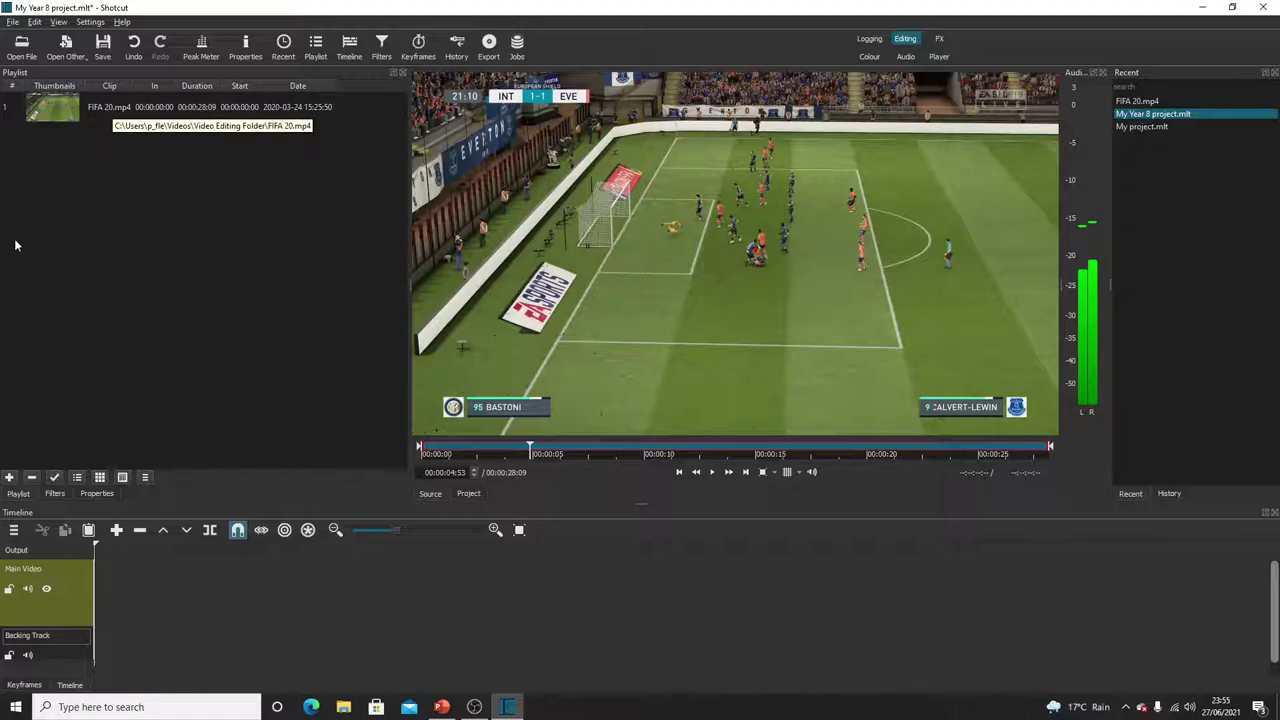
Place FIFA 20.mp4 on the Main Video track and preview its first five seconds from the start
drag(104, 110, 150, 590)
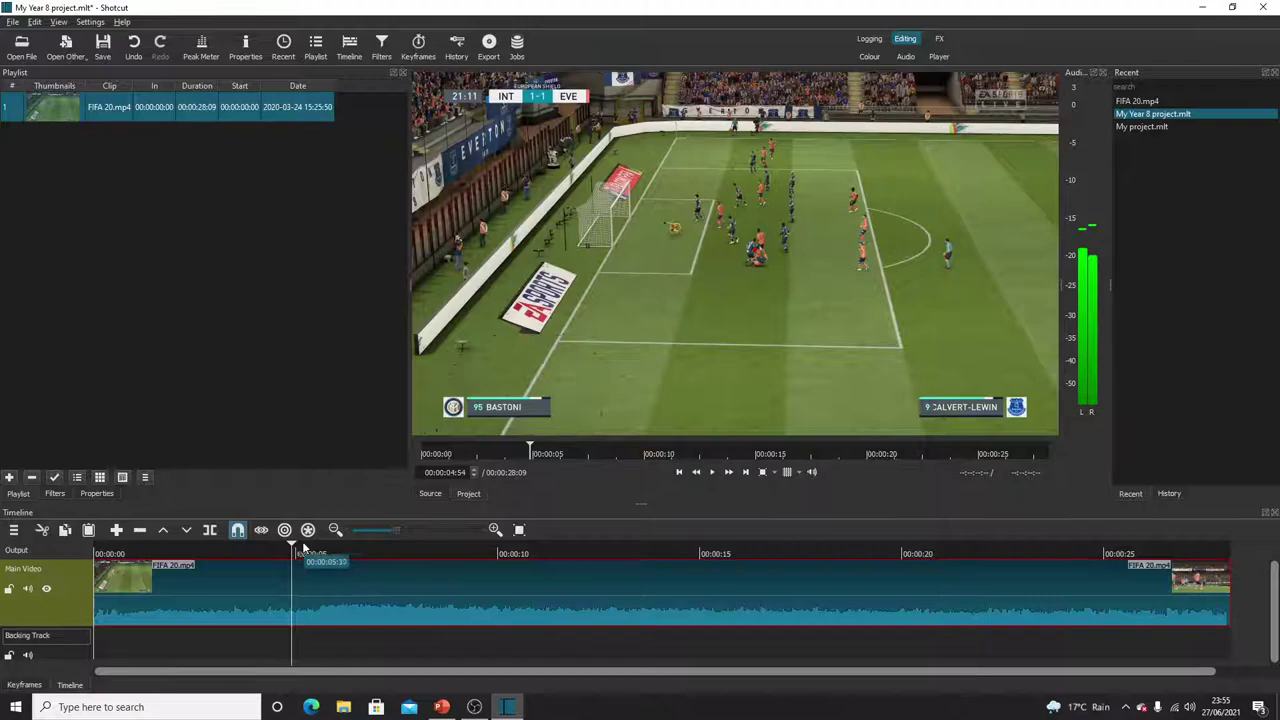
drag(296, 546, 96, 551)
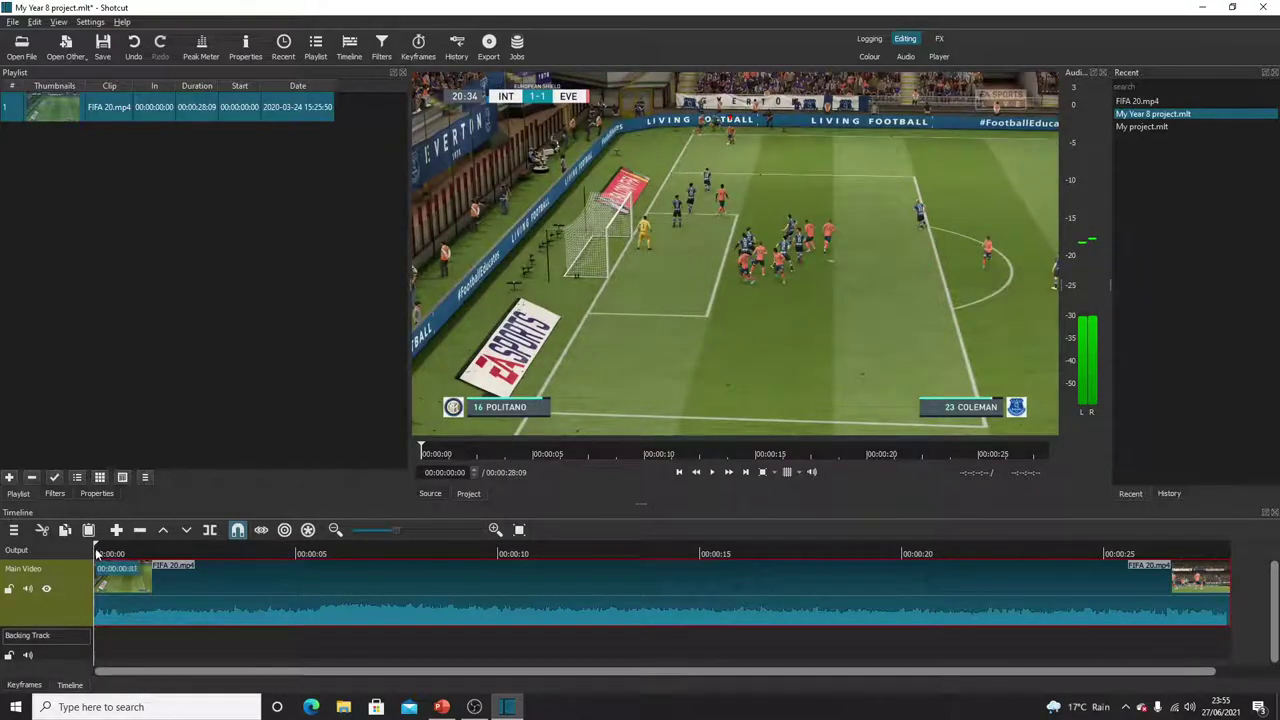
click(714, 472)
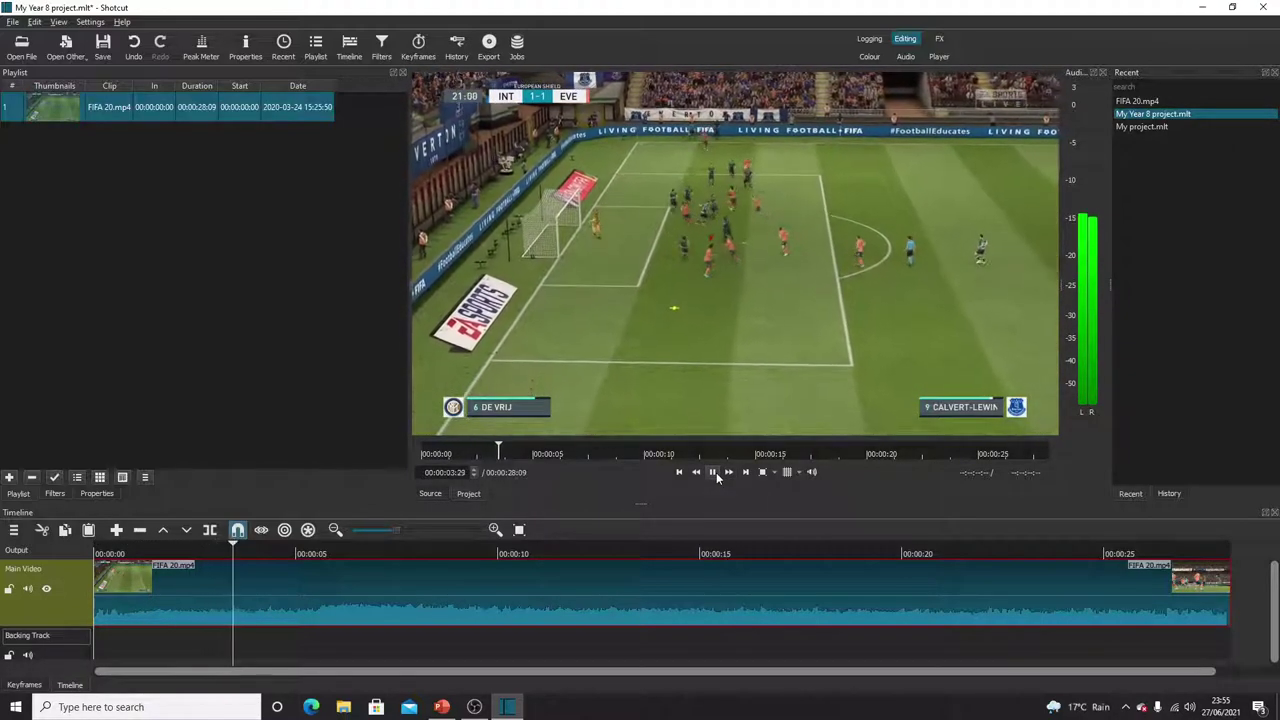
click(716, 472)
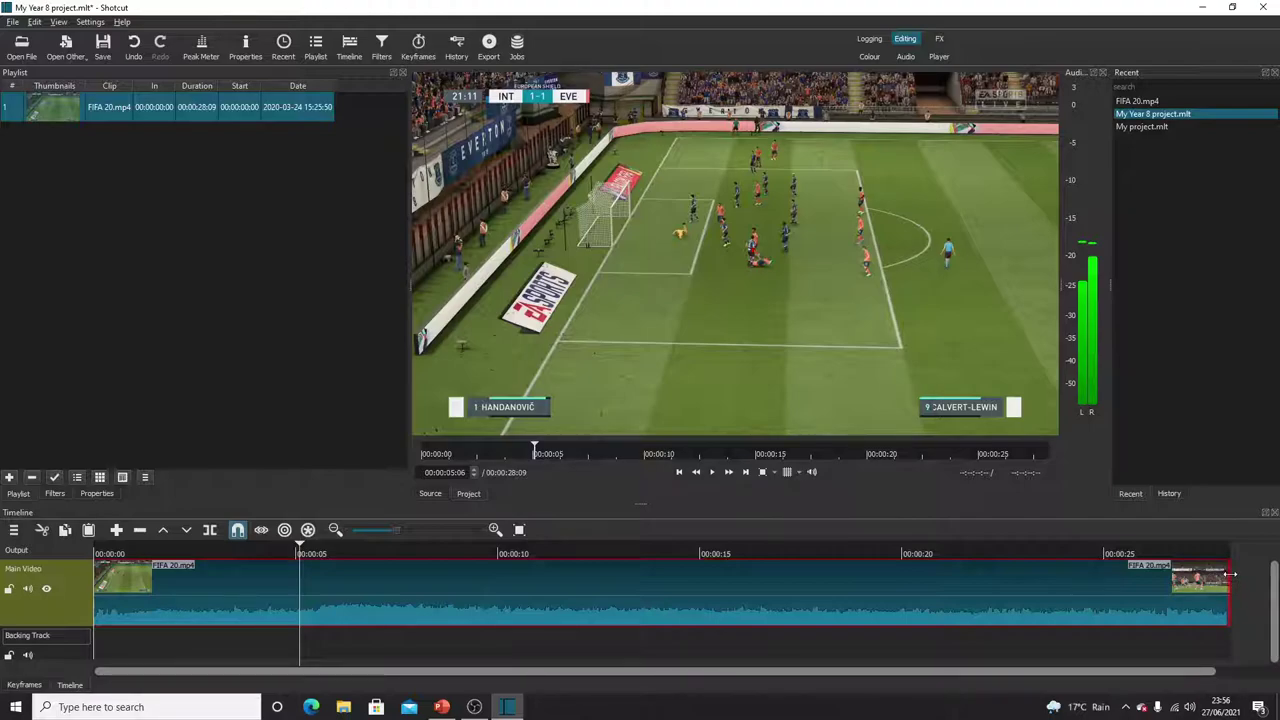
drag(1231, 574, 1179, 581)
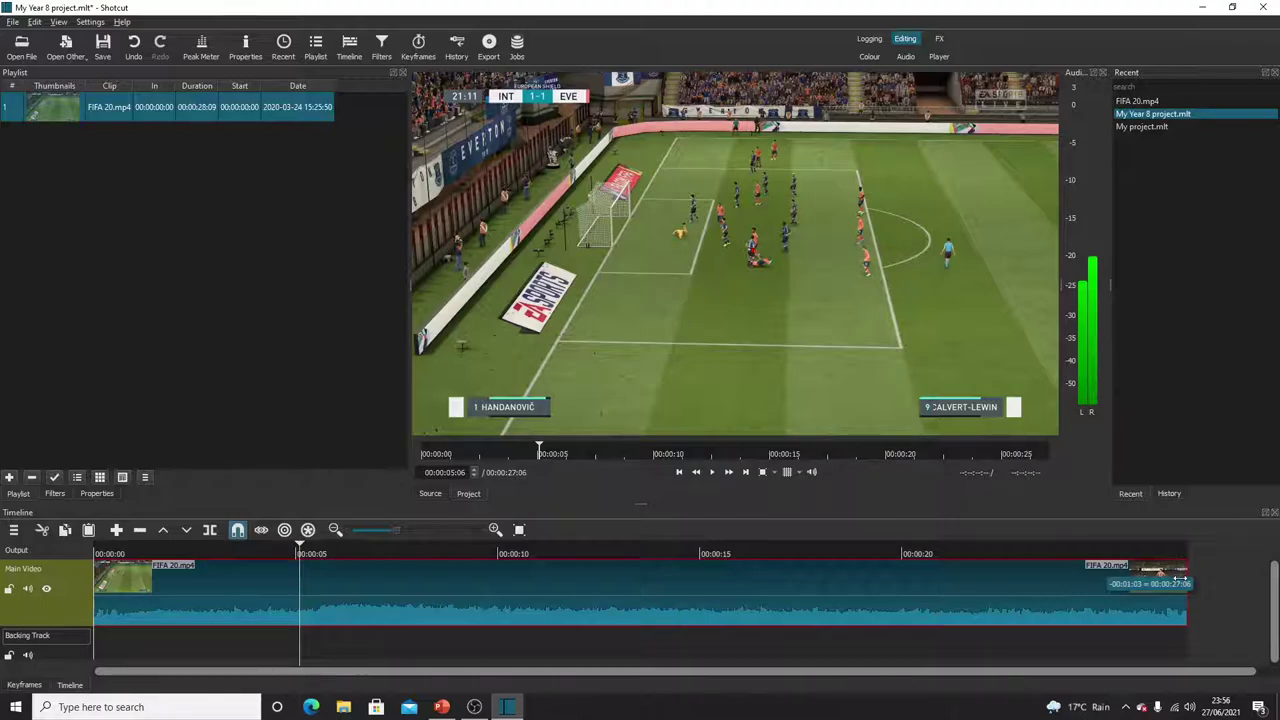
drag(1180, 580, 1108, 571)
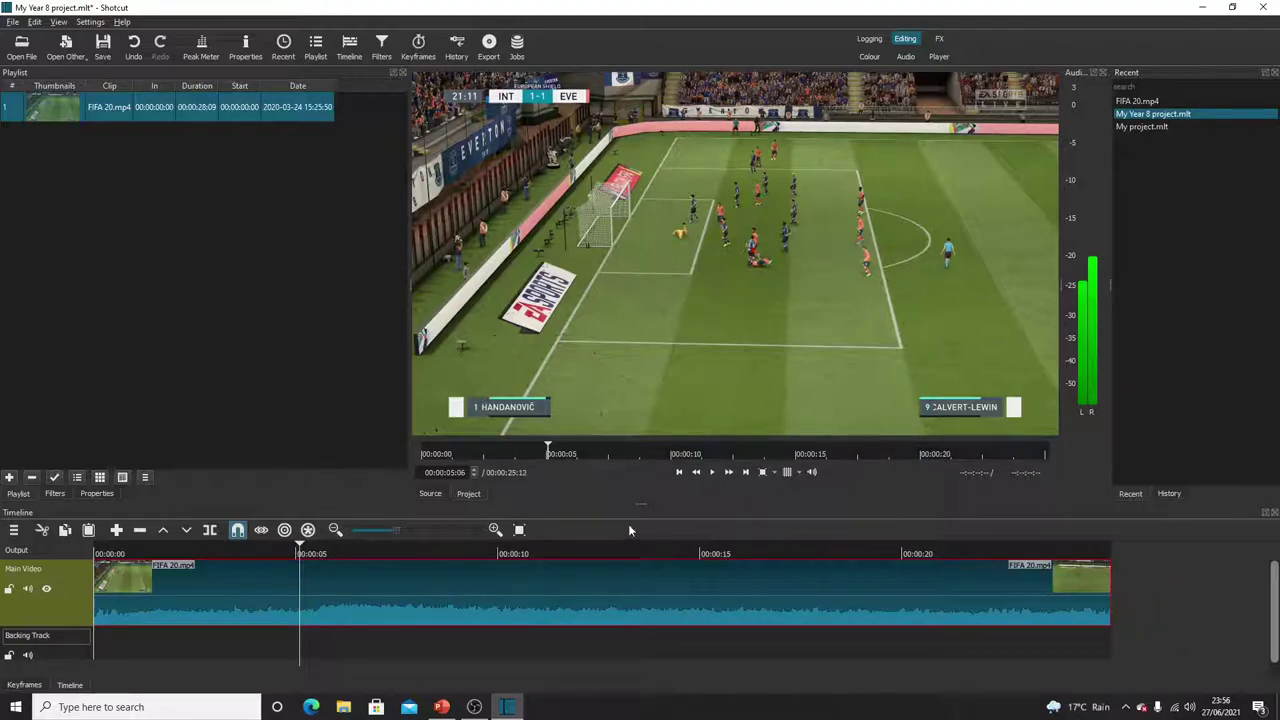
click(311, 548)
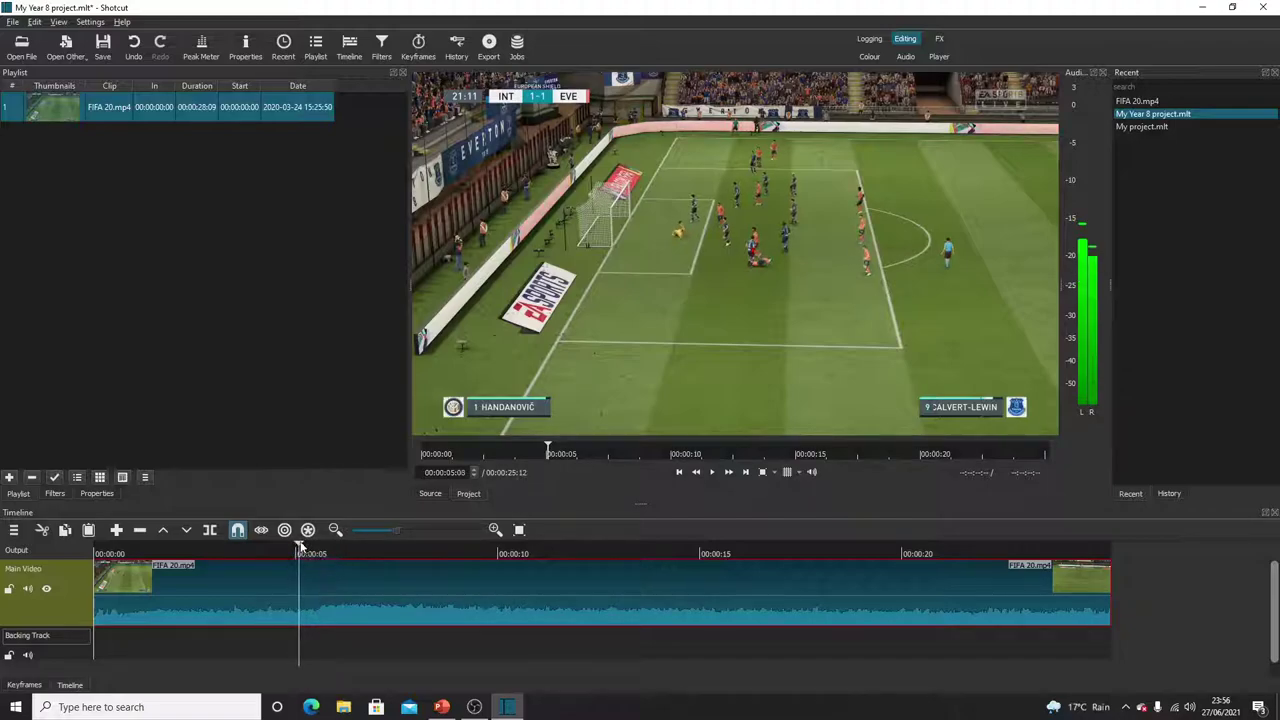
drag(311, 548, 1119, 589)
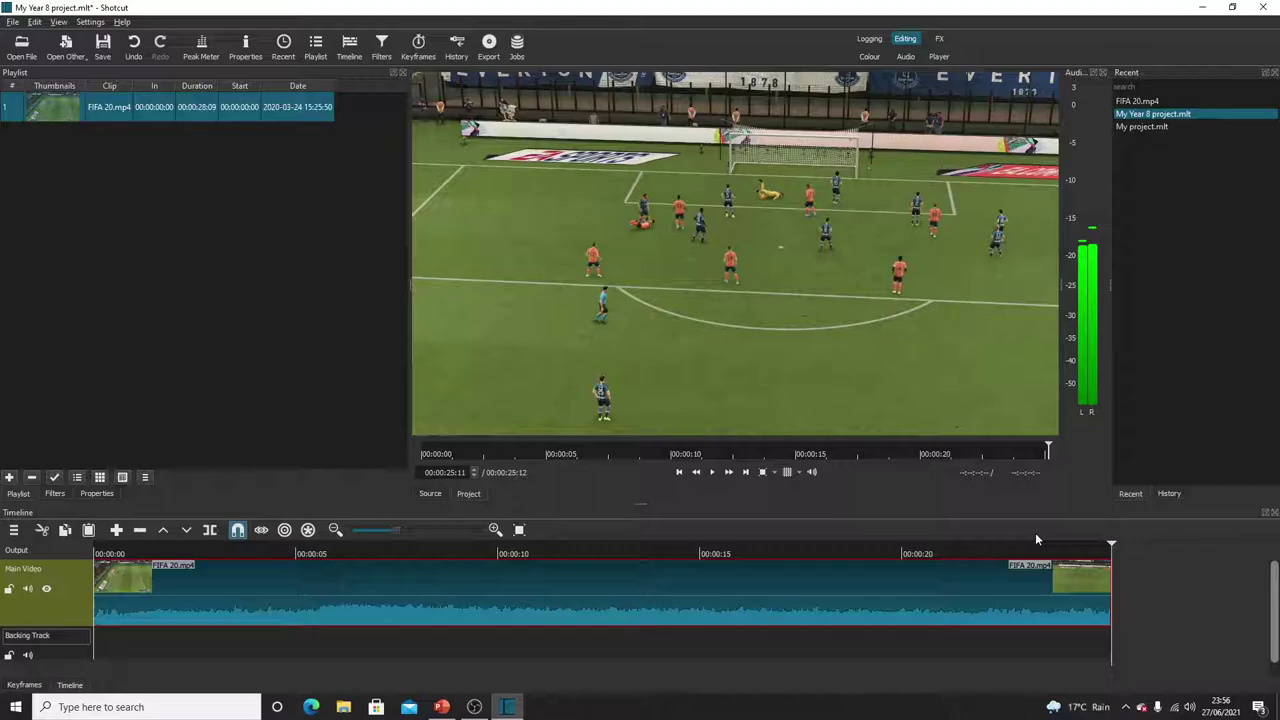
click(34, 22)
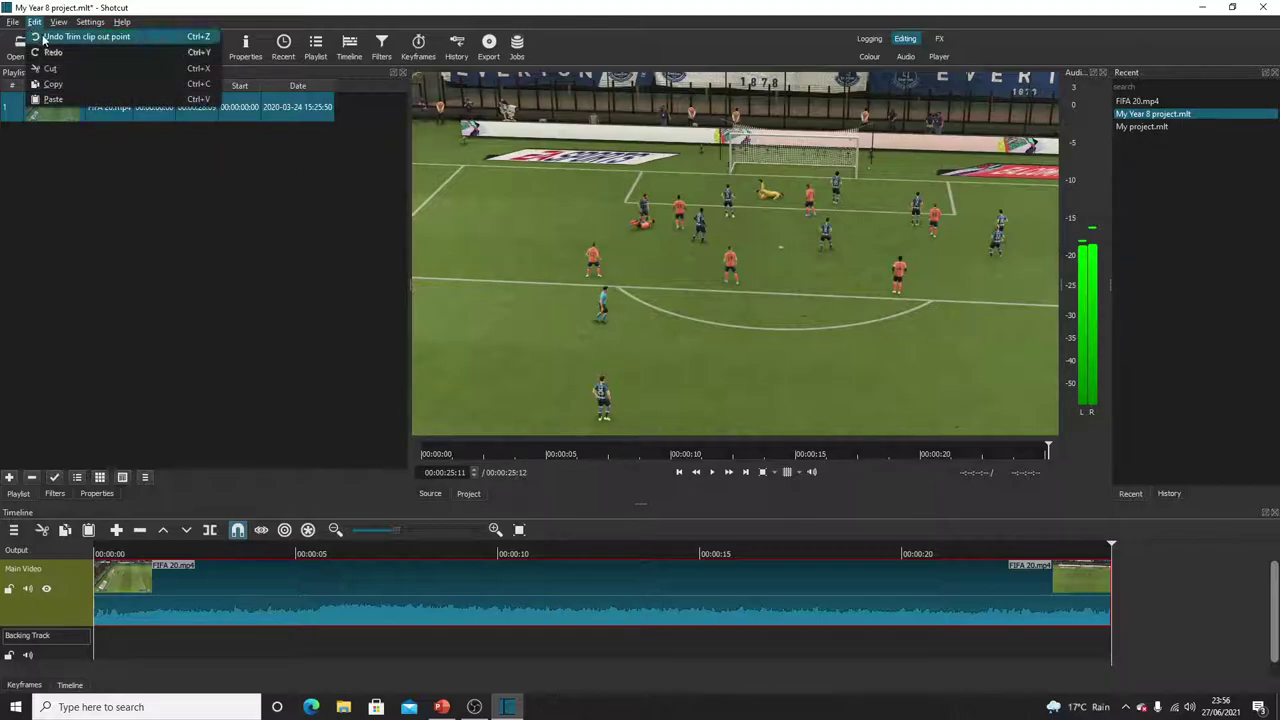
click(58, 38)
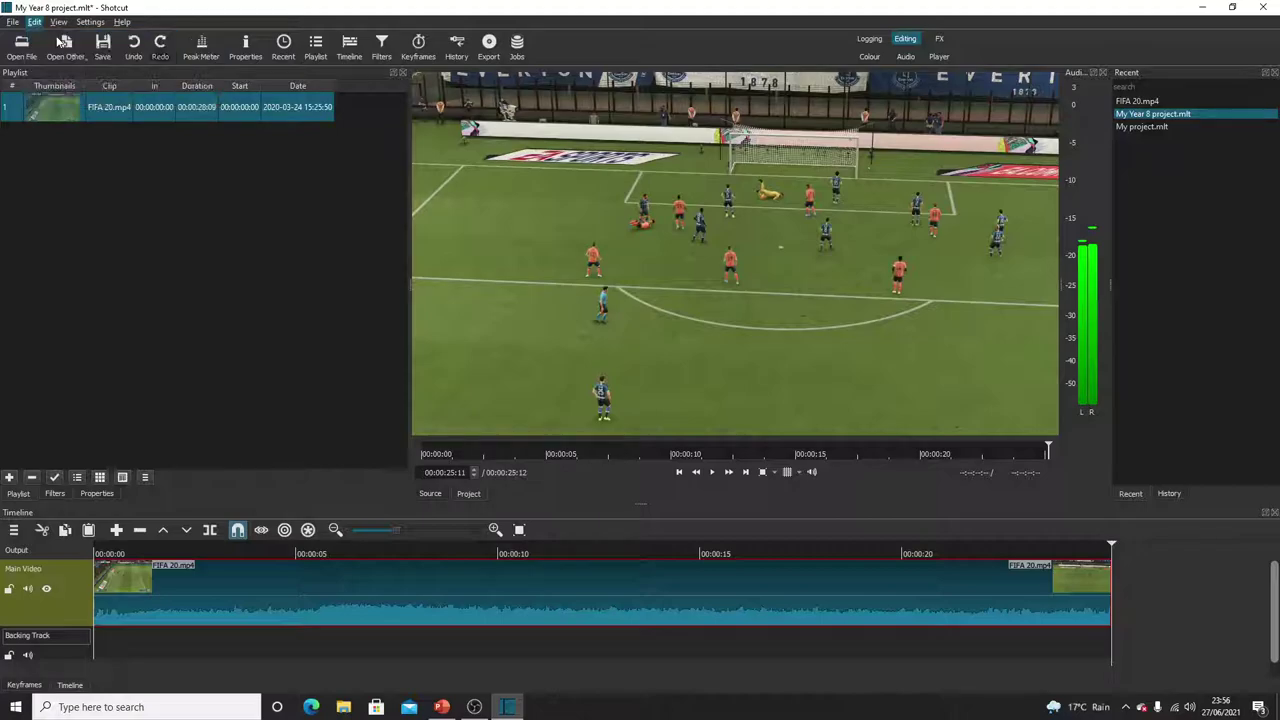